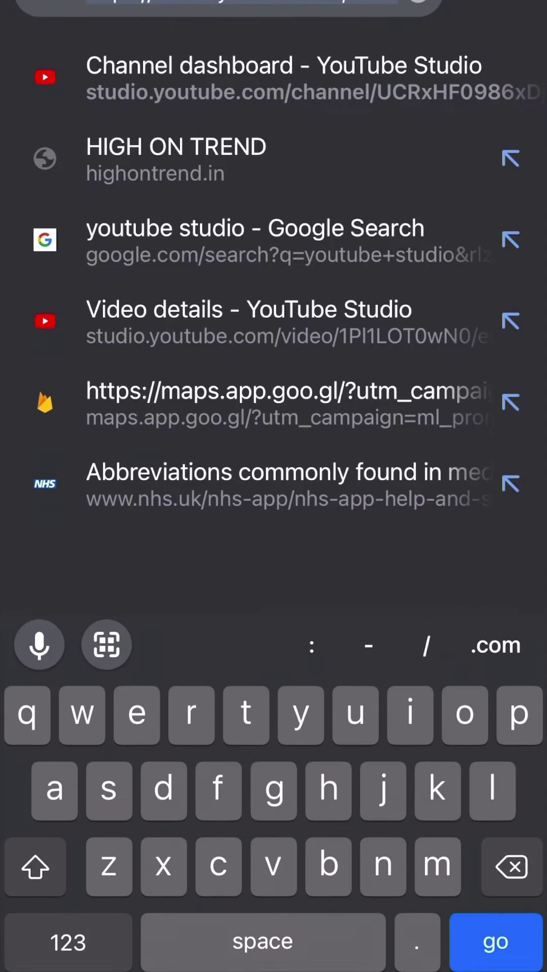
type("google")
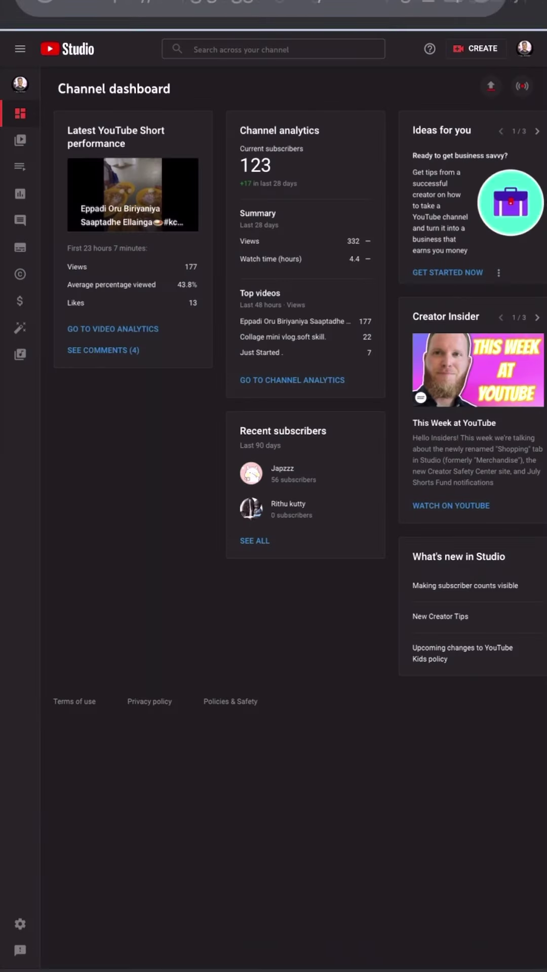
scroll(274, 486, "down", 2)
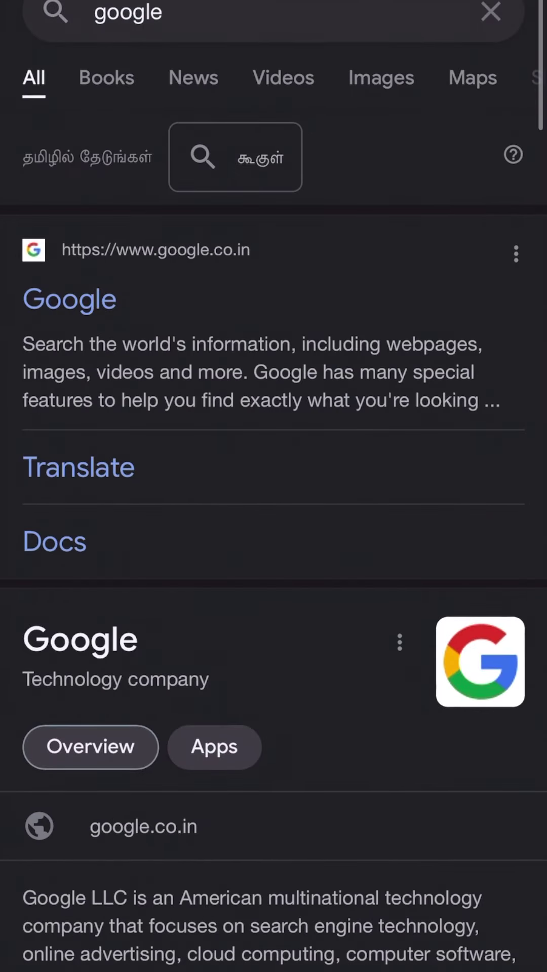
scroll(273, 486, "up", 2)
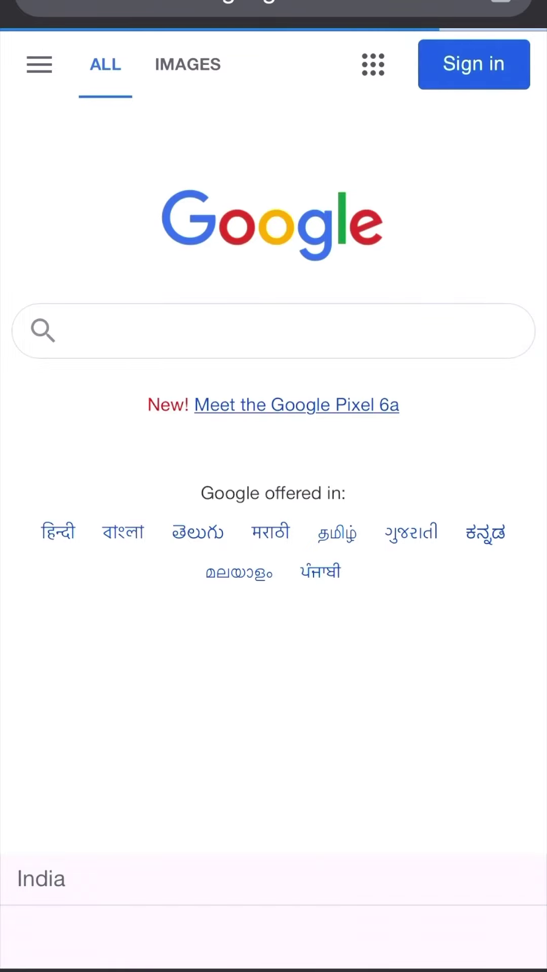
Start a new Google search for studio.youtube.com from the Google search box
left_click(273, 330)
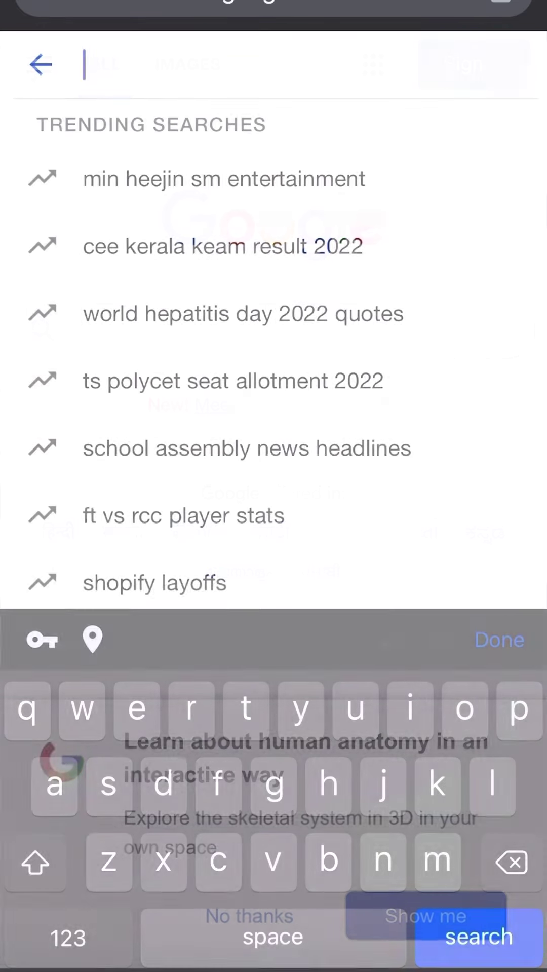
type("studio")
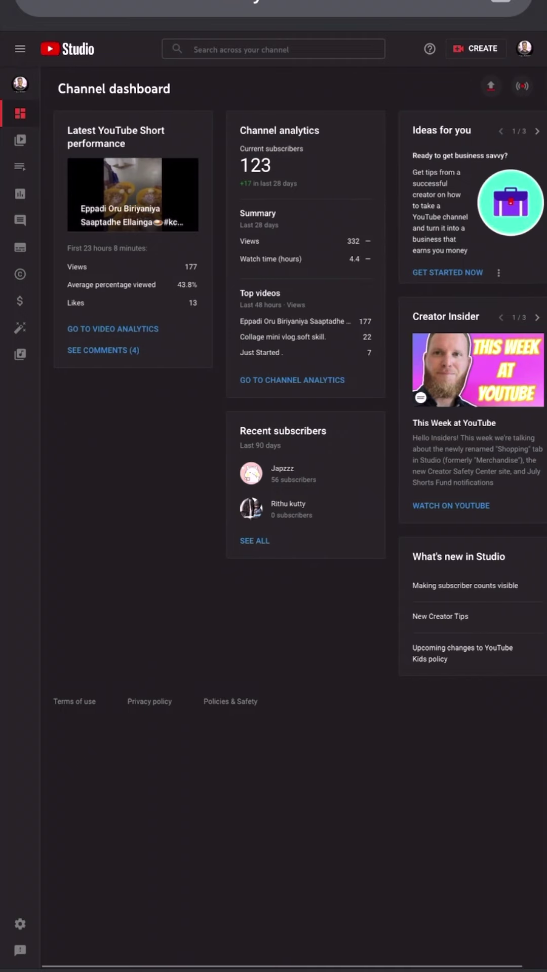
scroll(380, 342, "up", 3)
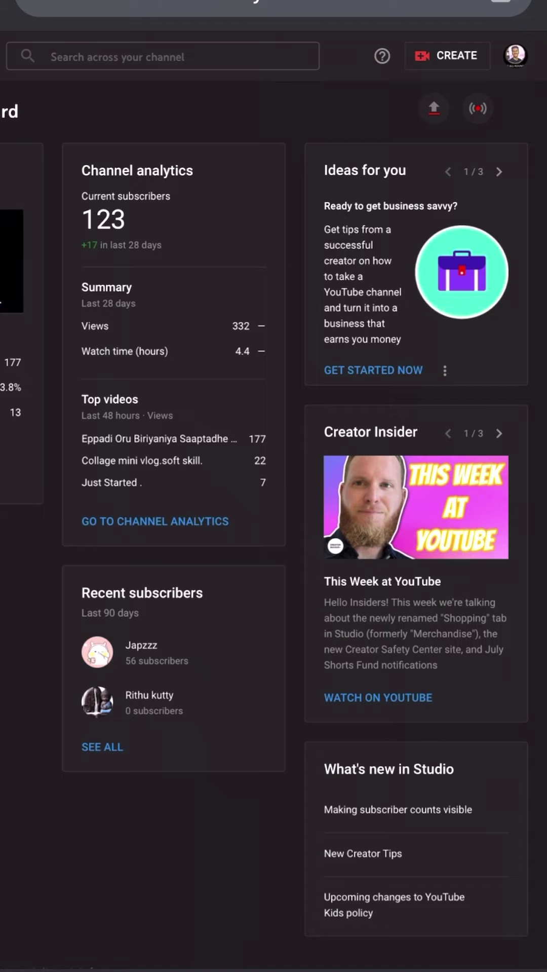
left_click(516, 55)
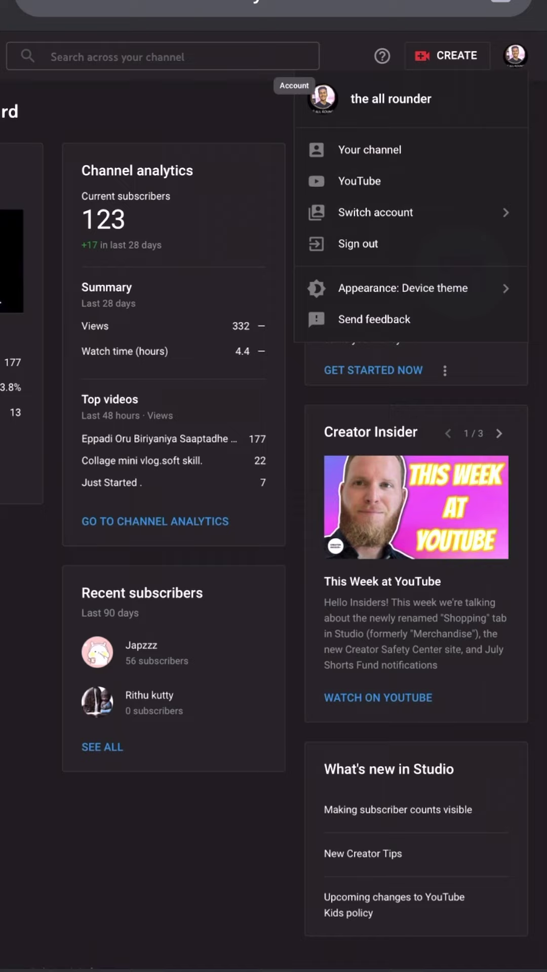
left_click(375, 212)
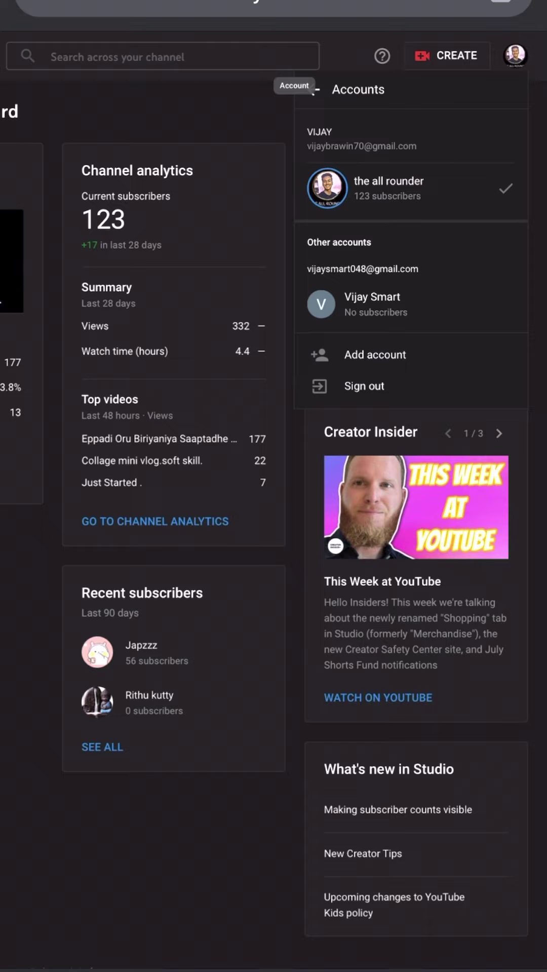
left_click(375, 355)
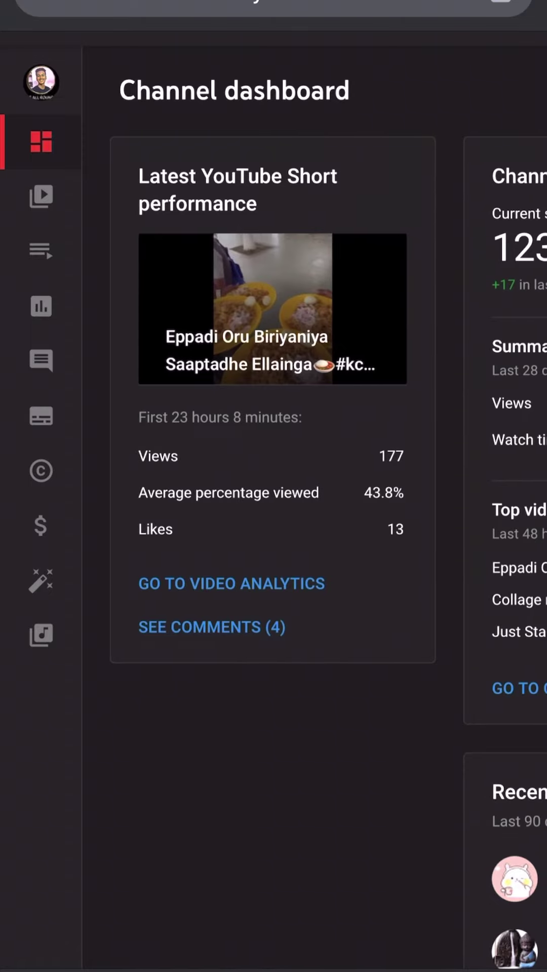
Open the biryani Short's details from its analytics and show the thumbnail options menu
left_click(231, 583)
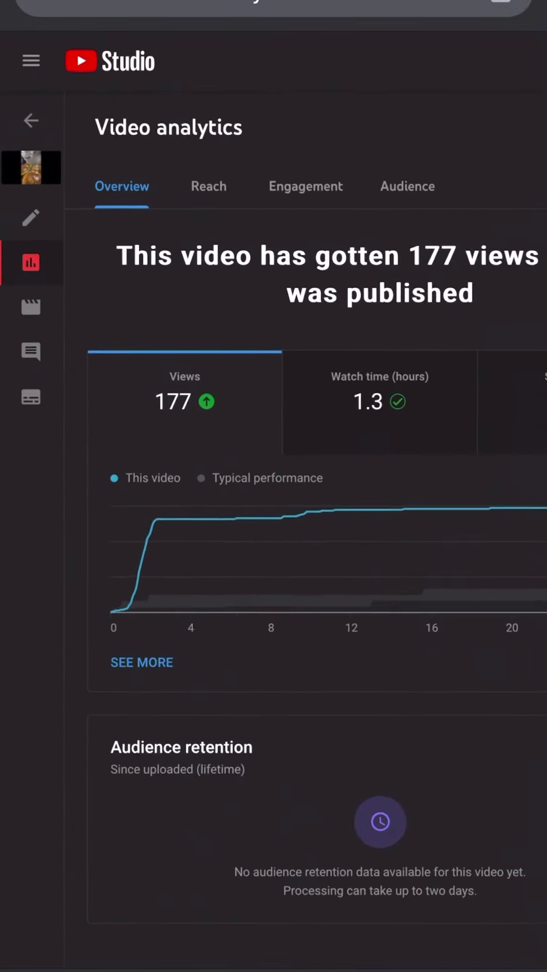
scroll(304, 494, "right", 2)
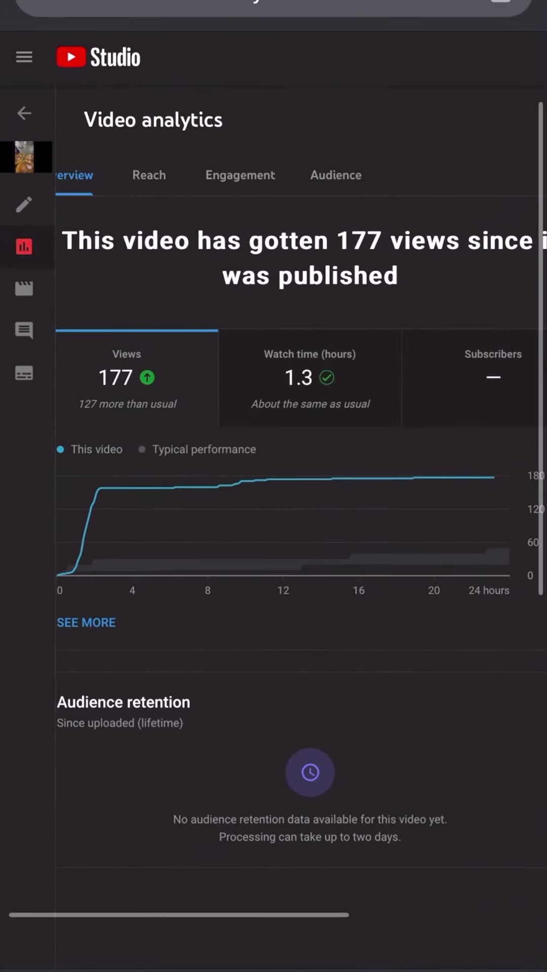
scroll(304, 486, "left", 1)
scroll(304, 486, "down", 2)
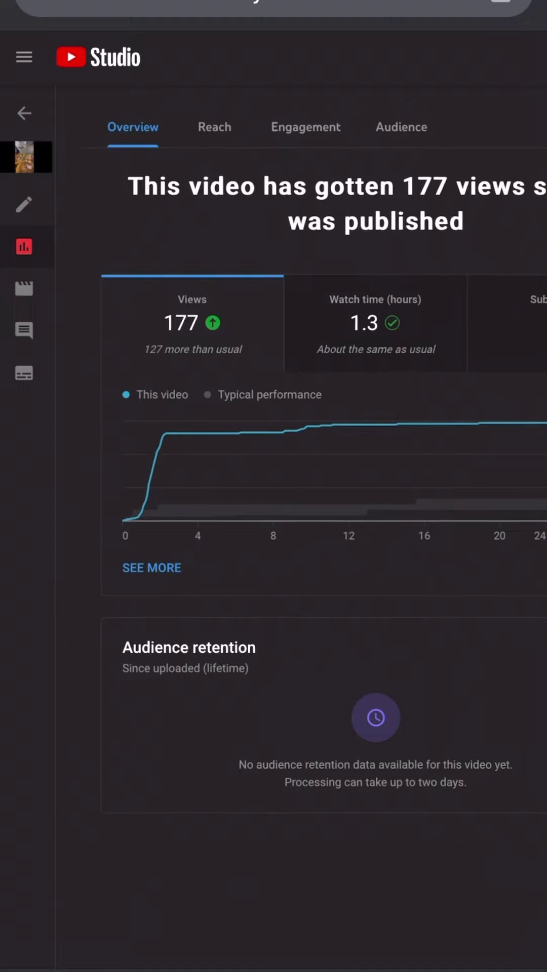
scroll(304, 455, "up", 1)
left_click(23, 205)
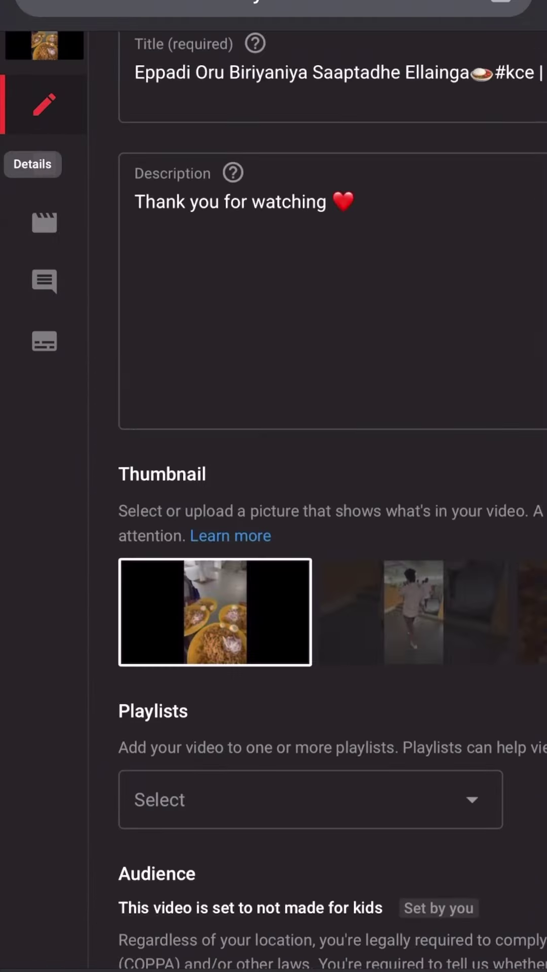
scroll(274, 486, "down", 5)
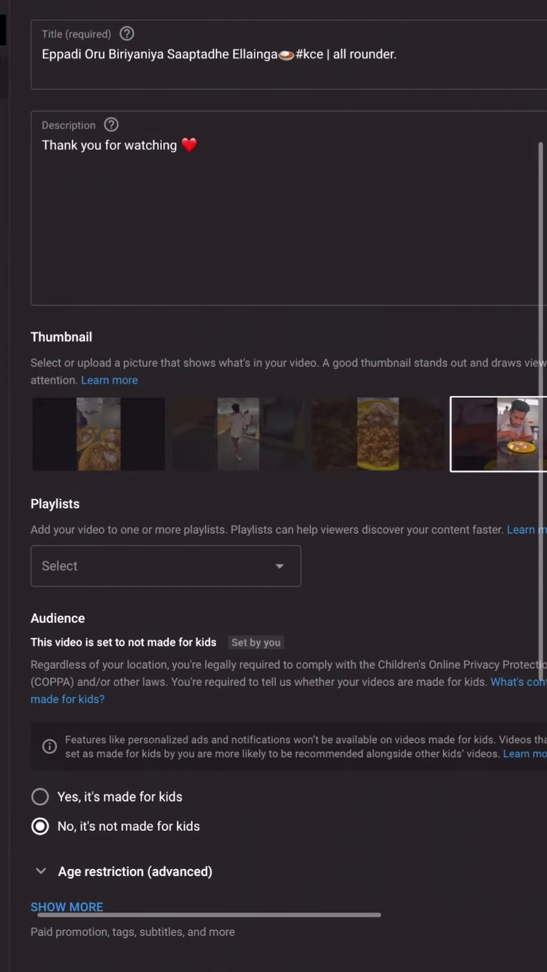
scroll(274, 486, "down", 2)
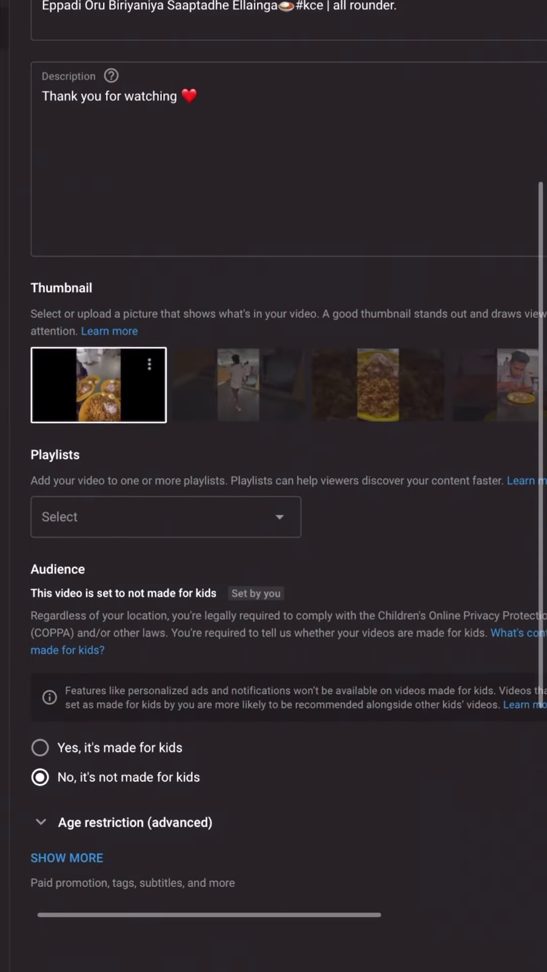
left_click(149, 335)
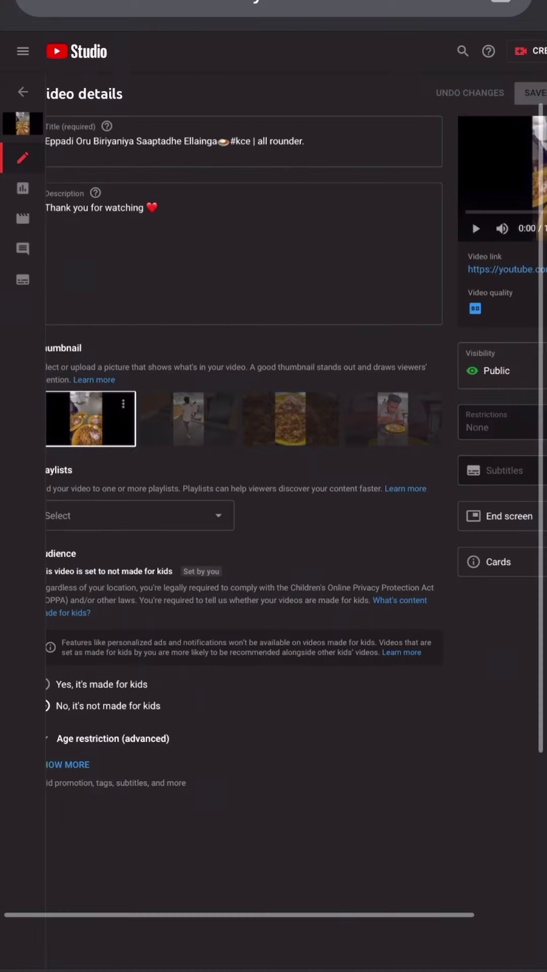
scroll(273, 486, "right", 3)
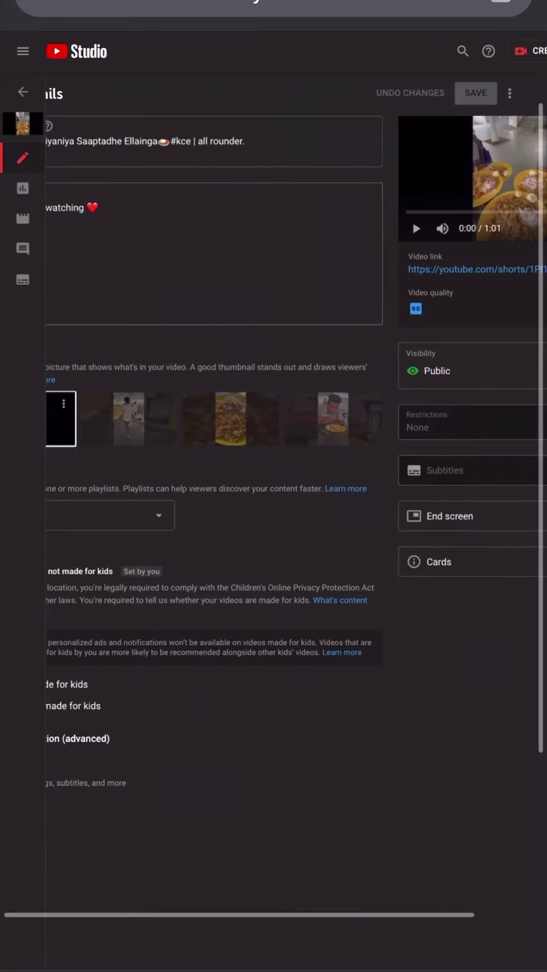
scroll(273, 486, "up", 3)
scroll(274, 486, "right", 5)
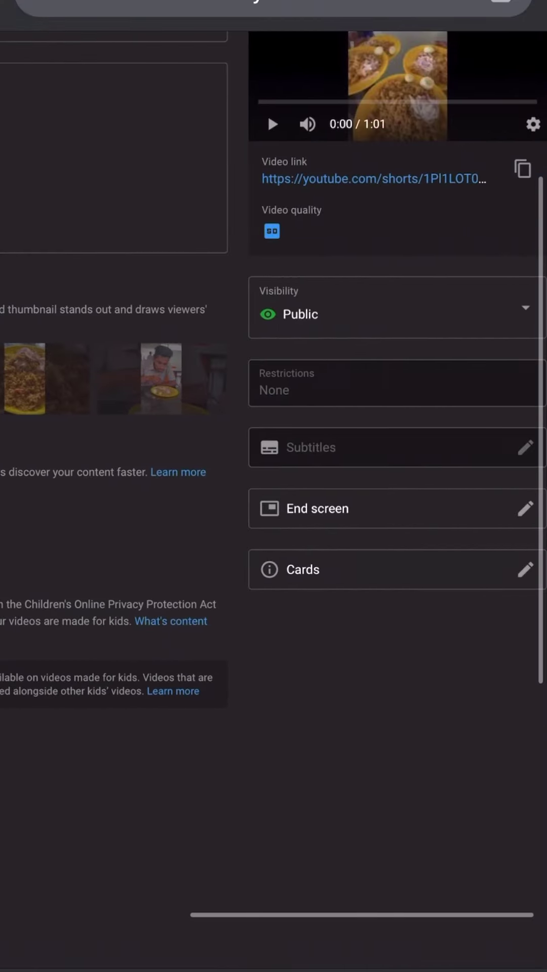
scroll(380, 456, "up", 3)
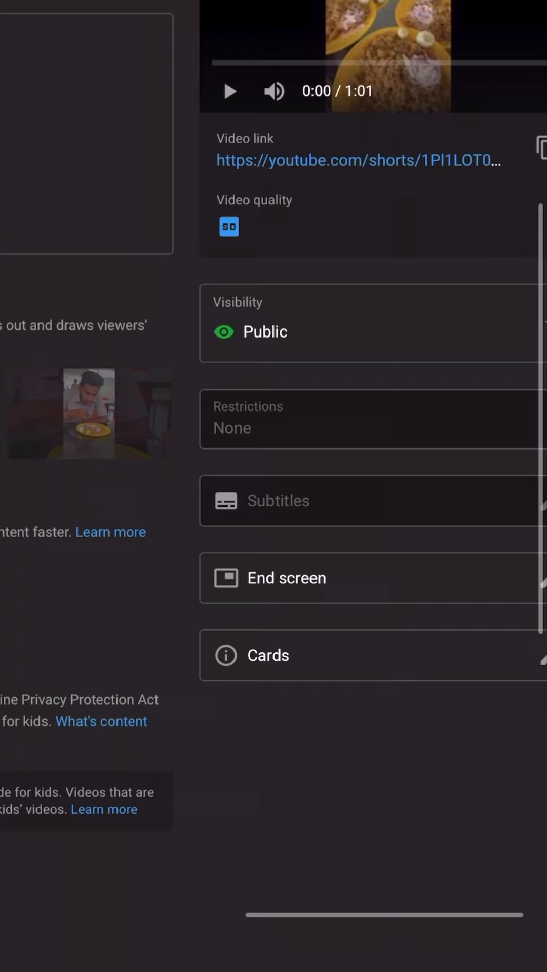
Apply the '1 video, 1 subscribe' end screen template, then switch apps via the app switcher
left_click(285, 577)
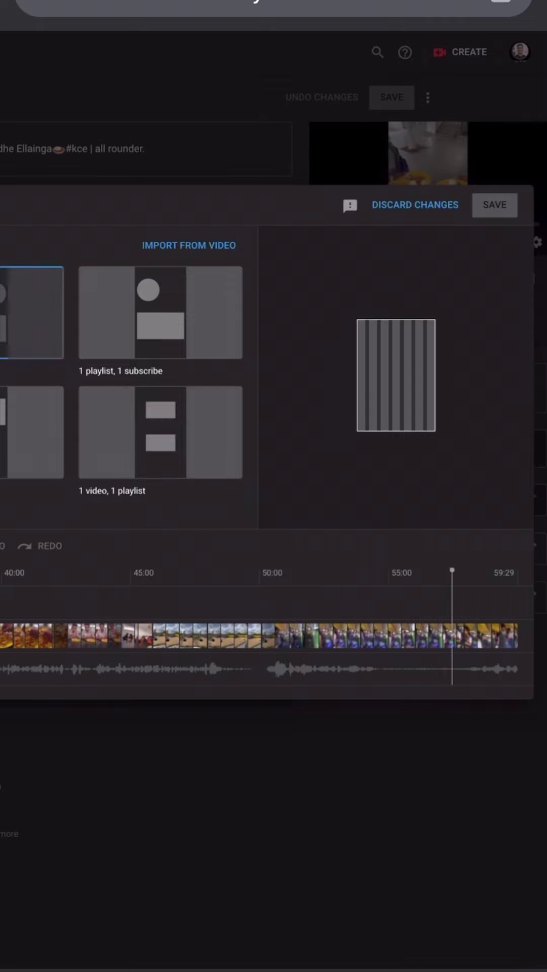
scroll(274, 440, "left", 2)
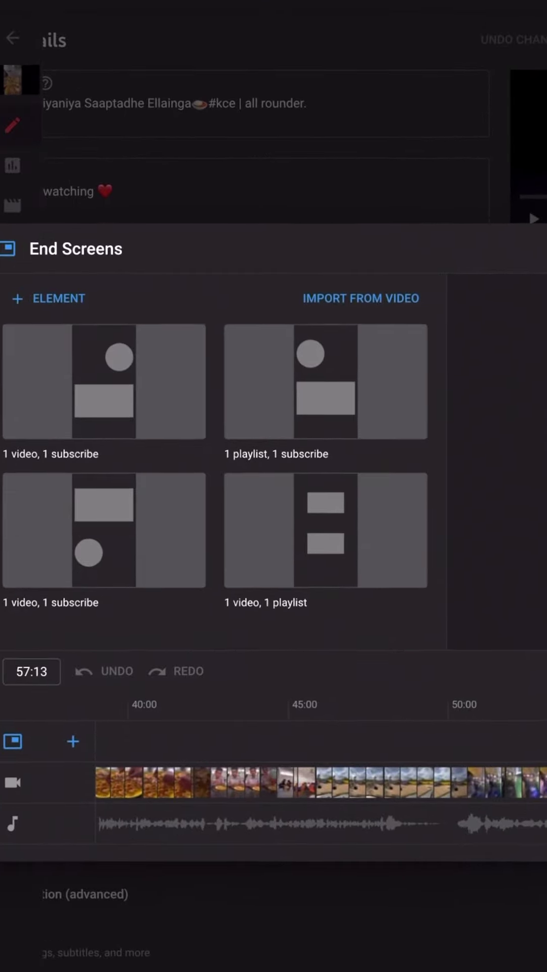
left_click(104, 381)
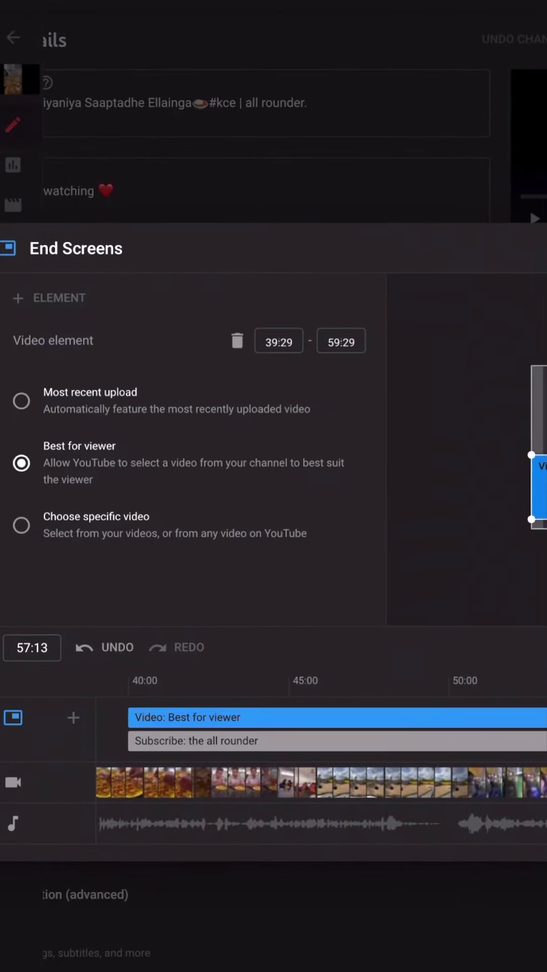
scroll(273, 486, "right", 2)
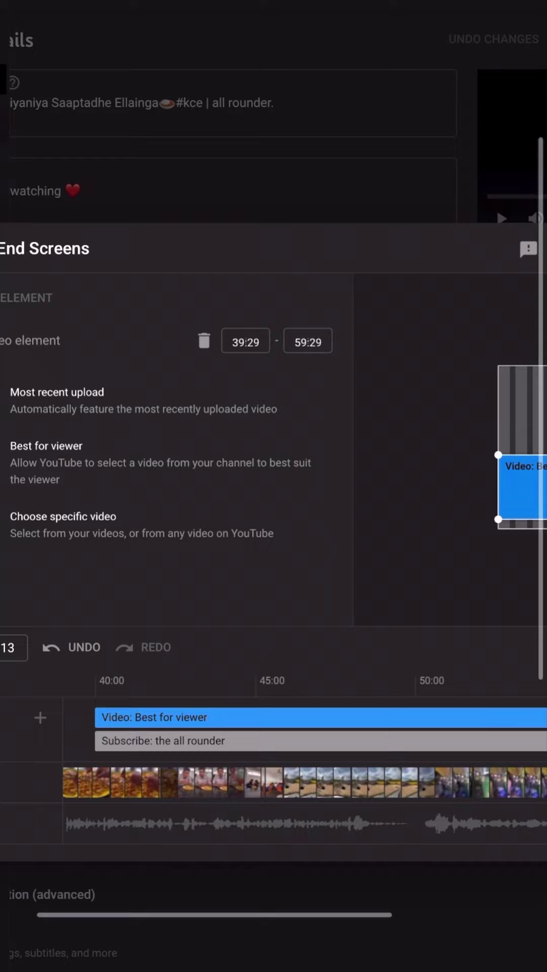
scroll(274, 486, "right", 2)
scroll(274, 486, "right", 2)
scroll(274, 486, "right", 2)
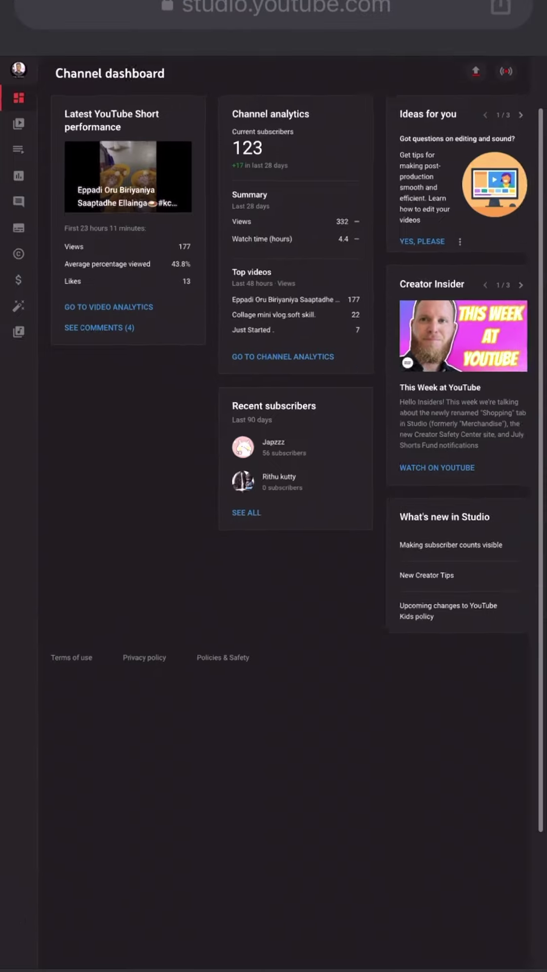
left_click_drag(274, 964, 274, 684)
left_click_drag(152, 486, 456, 486)
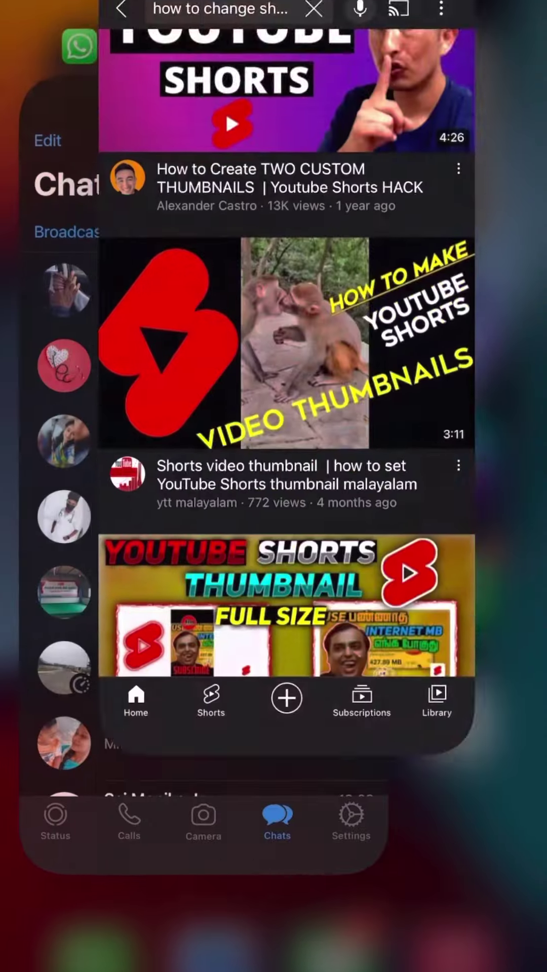